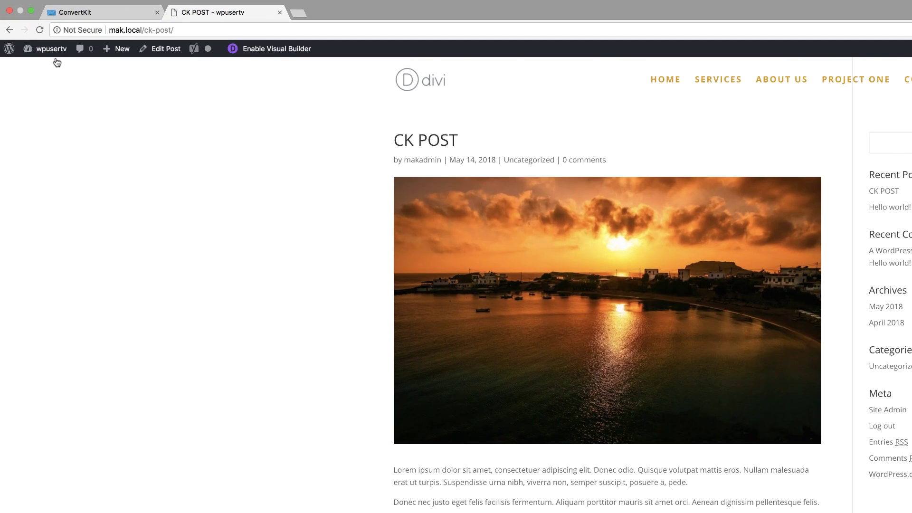
# Step: Search the plugin directory for 'ConvertKit', then install and activate it
pyautogui.moveTo(36, 35)
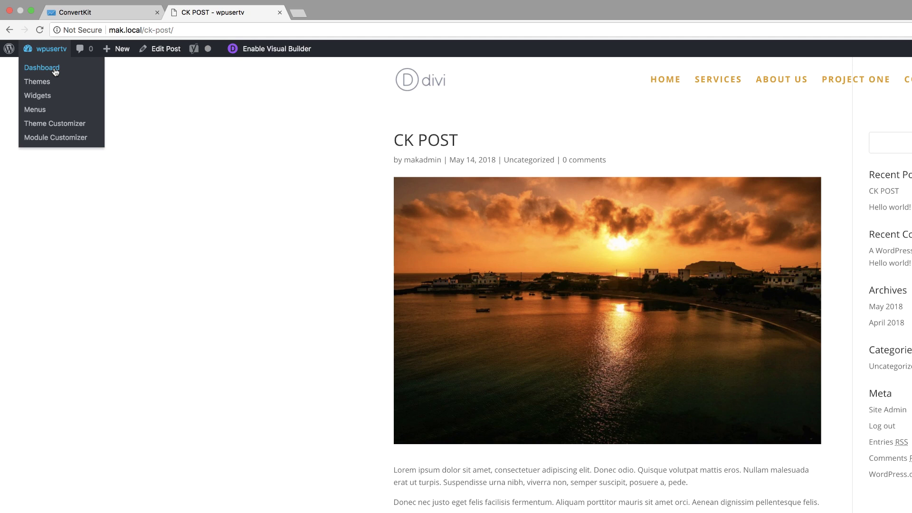
pyautogui.click(55, 71)
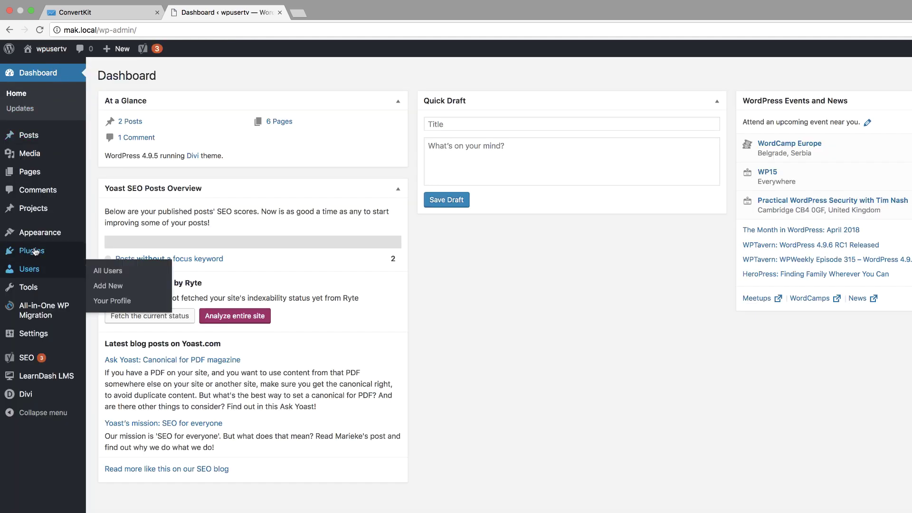
pyautogui.moveTo(34, 252)
pyautogui.click(117, 268)
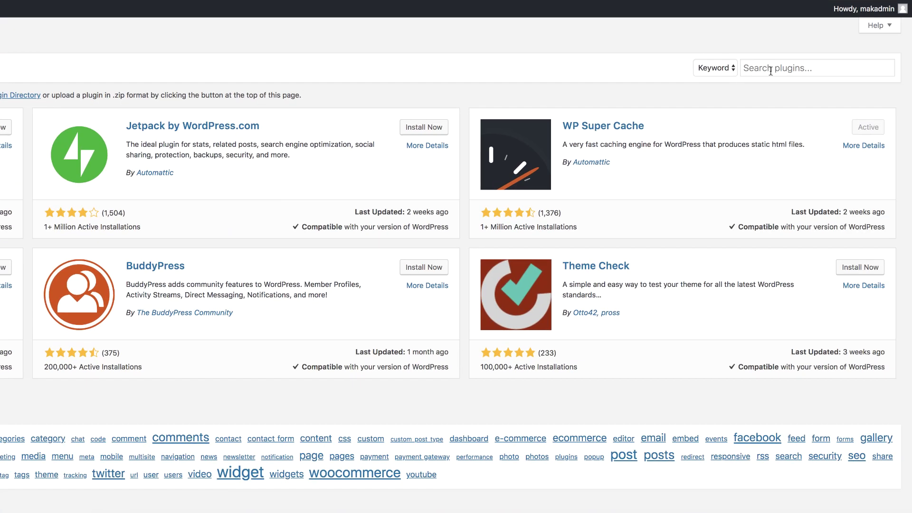
pyautogui.click(770, 71)
pyautogui.write('ConvertKit')
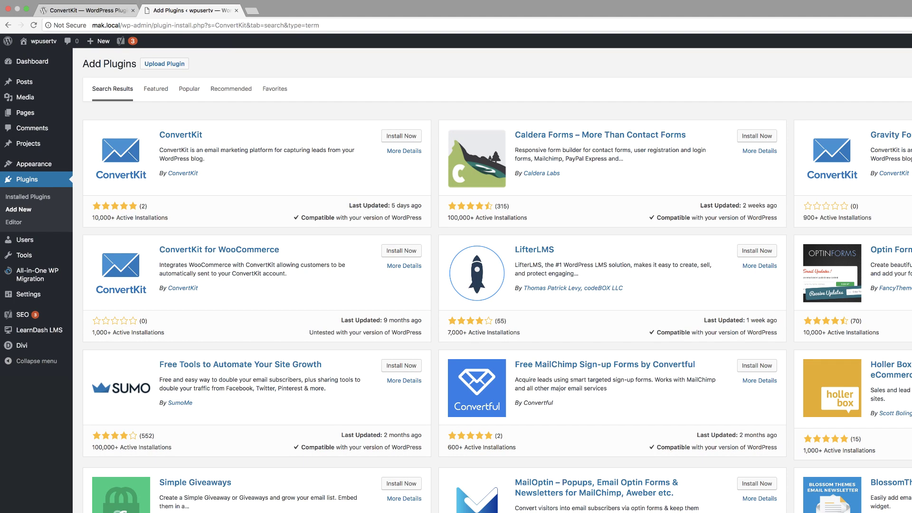
pyautogui.click(407, 140)
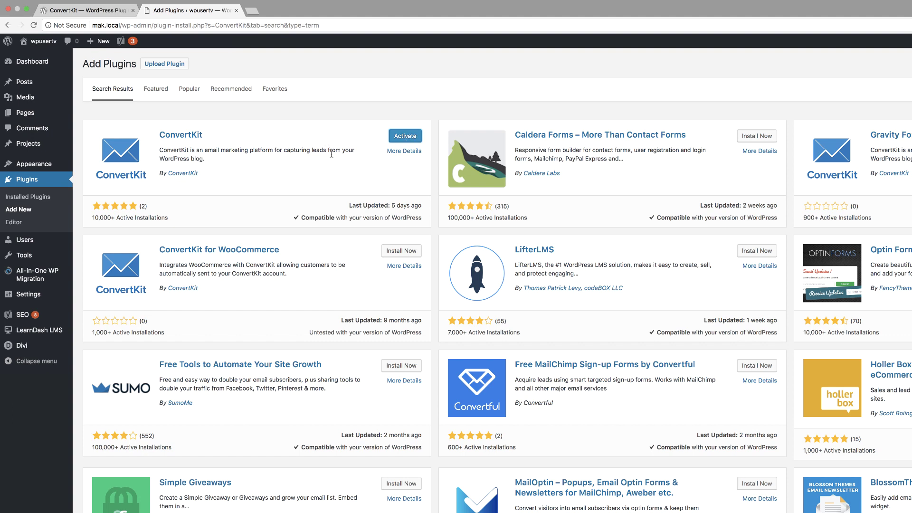
pyautogui.click(410, 138)
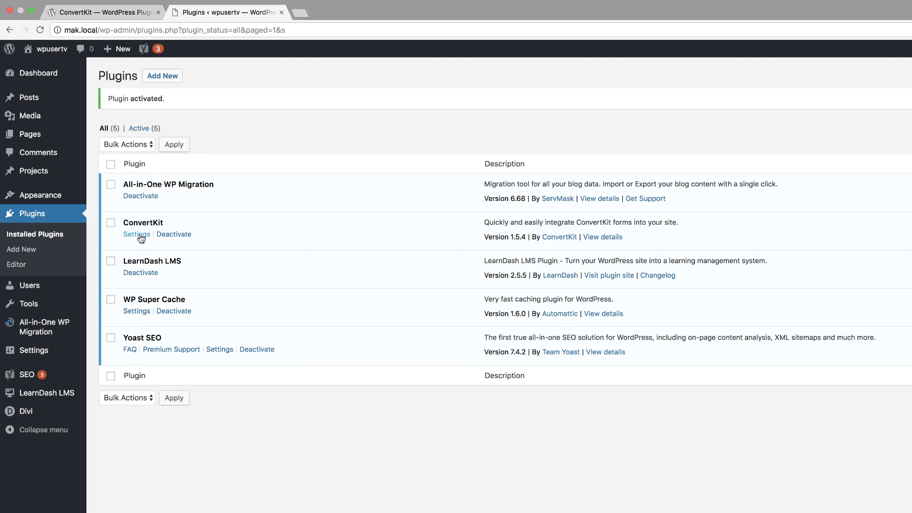
# Step: Open the ConvertKit plugin settings, then select the API key on ConvertKit's Account settings page
pyautogui.click(137, 234)
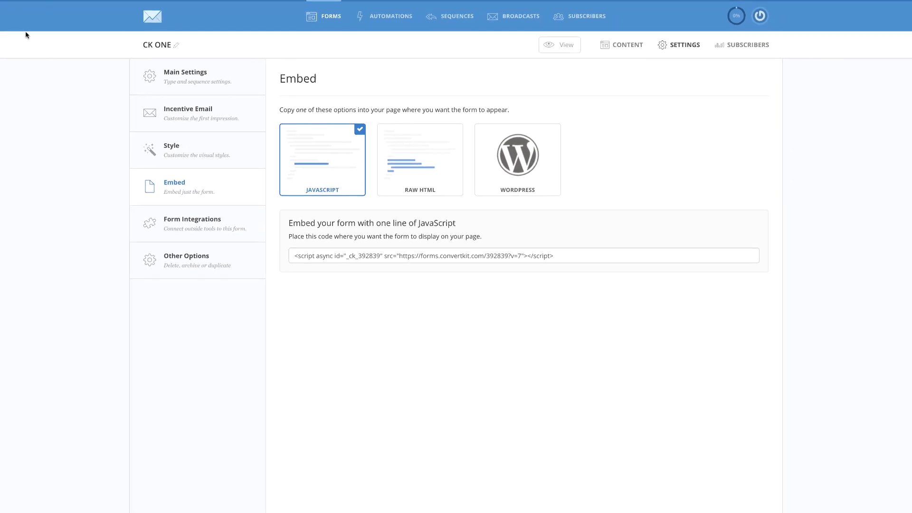
pyautogui.click(760, 20)
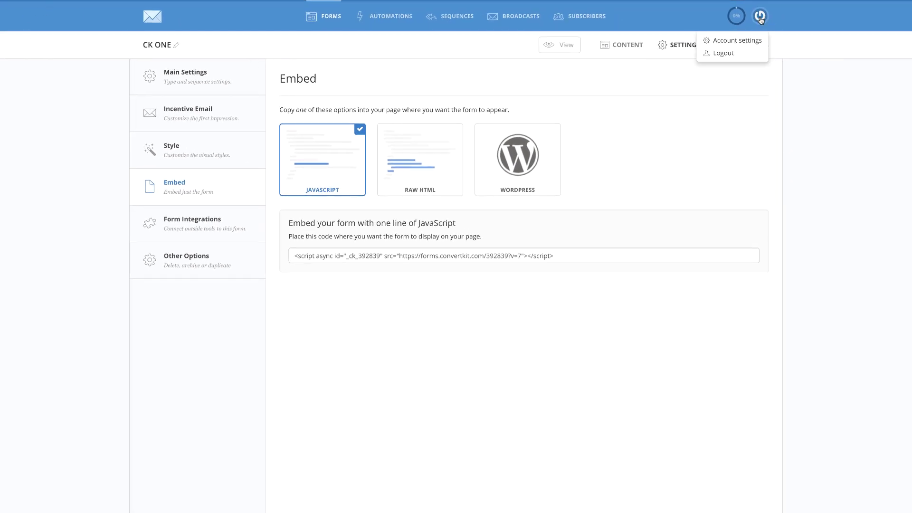
pyautogui.click(744, 41)
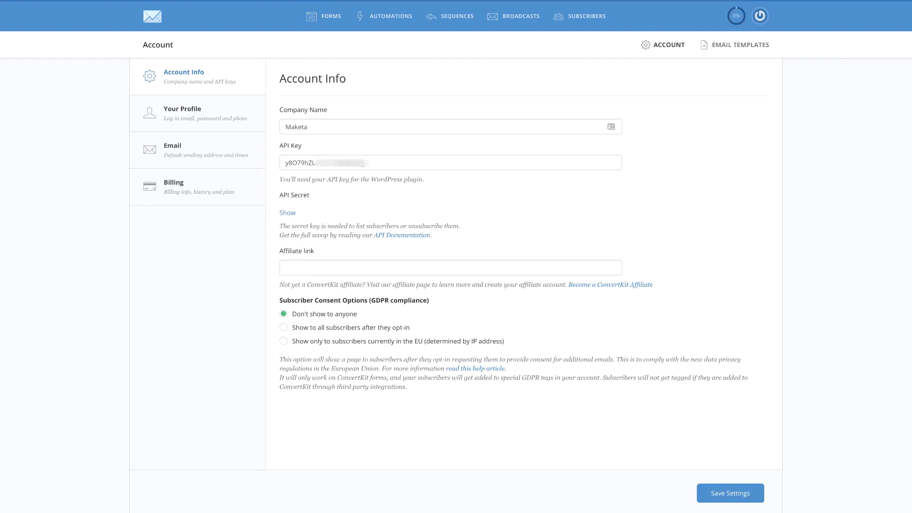
pyautogui.moveTo(363, 163); pyautogui.dragTo(279, 163)
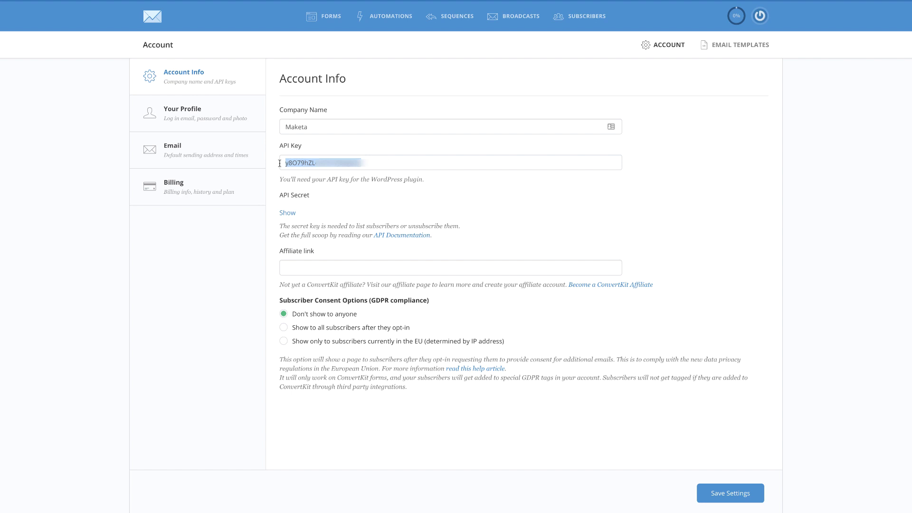
# Step: Paste the copied API key into the WordPress ConvertKit API Key field
pyautogui.click(199, 10)
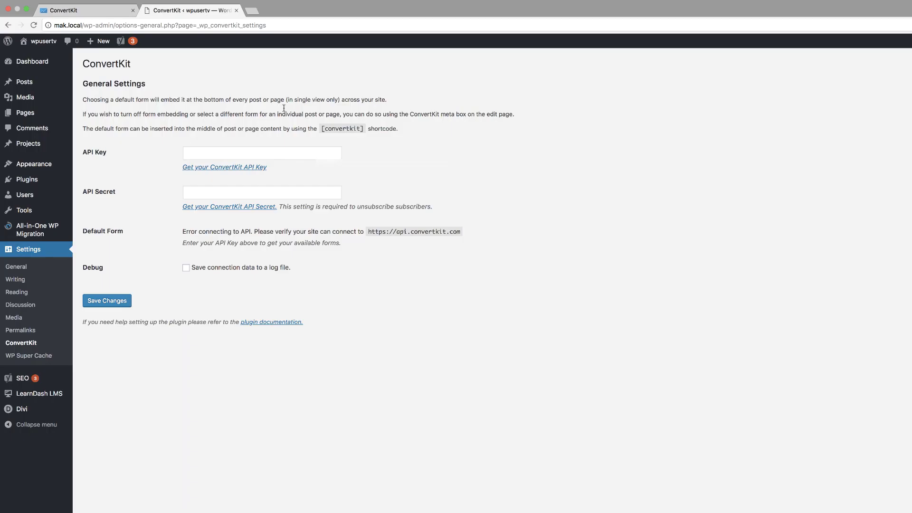
pyautogui.click(207, 153)
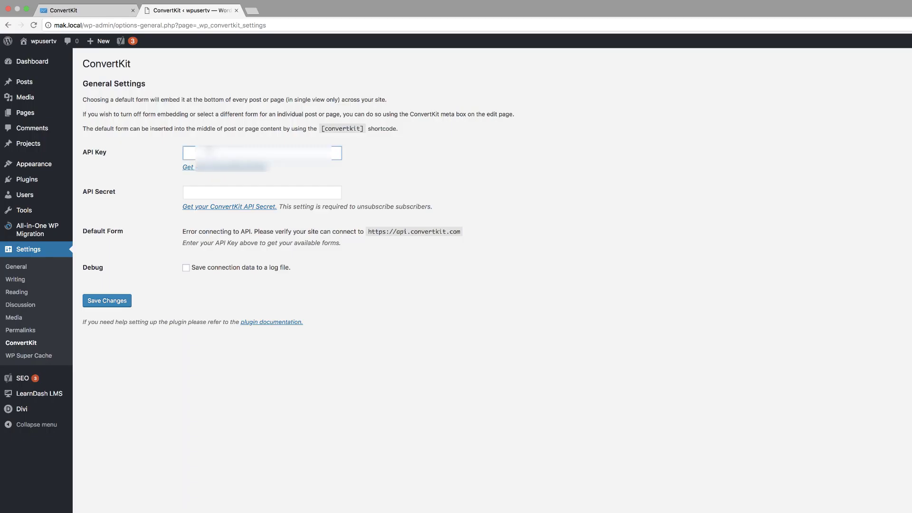
pyautogui.press('super+v')
pyautogui.click(397, 157)
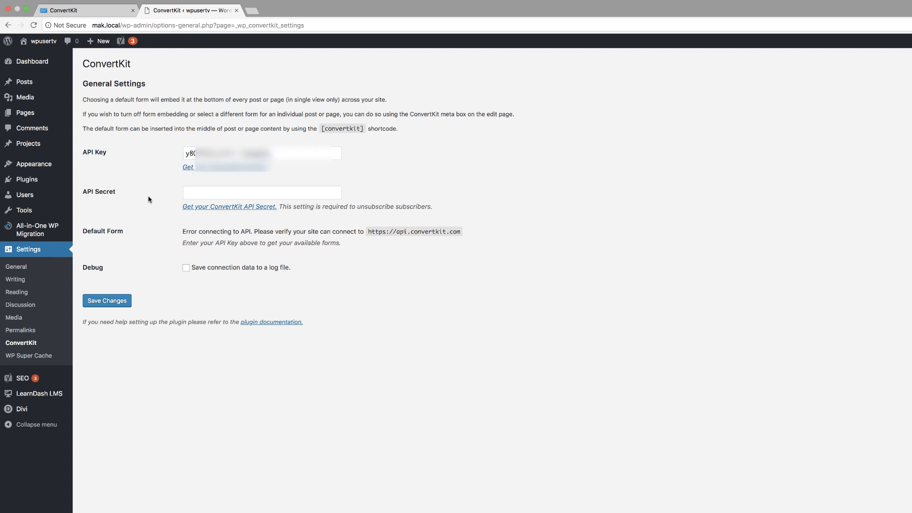
# Step: Copy the revealed API Secret from ConvertKit, paste it into WordPress and save the settings
pyautogui.click(220, 191)
pyautogui.click(94, 11)
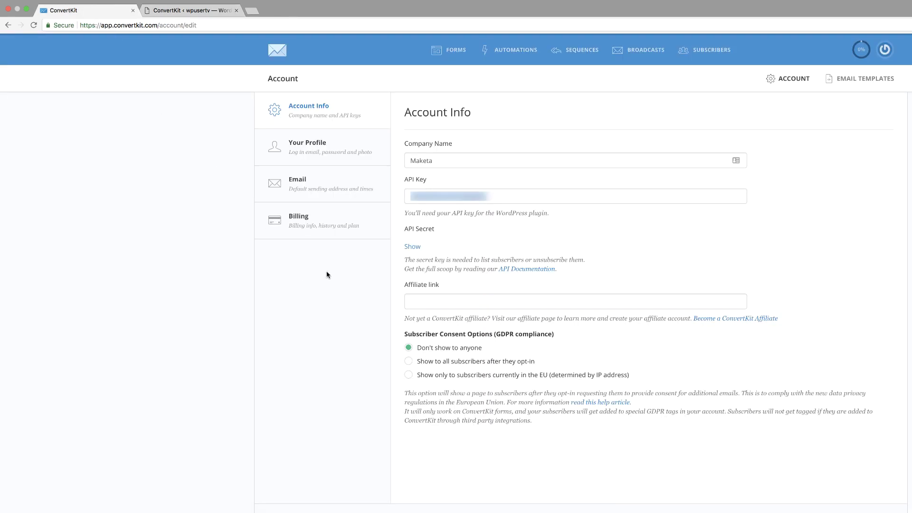
pyautogui.click(413, 248)
pyautogui.moveTo(411, 245); pyautogui.dragTo(571, 246)
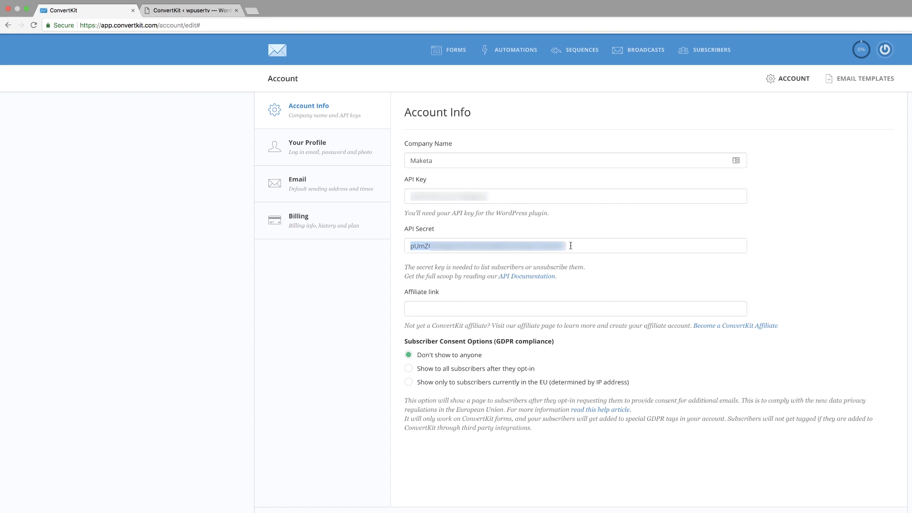
pyautogui.click(190, 10)
pyautogui.click(220, 192)
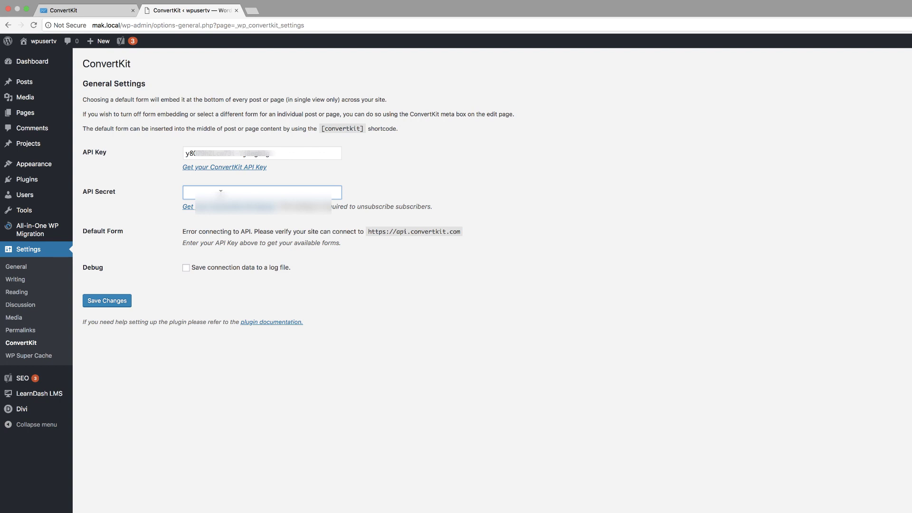
pyautogui.press('super+v')
pyautogui.click(391, 268)
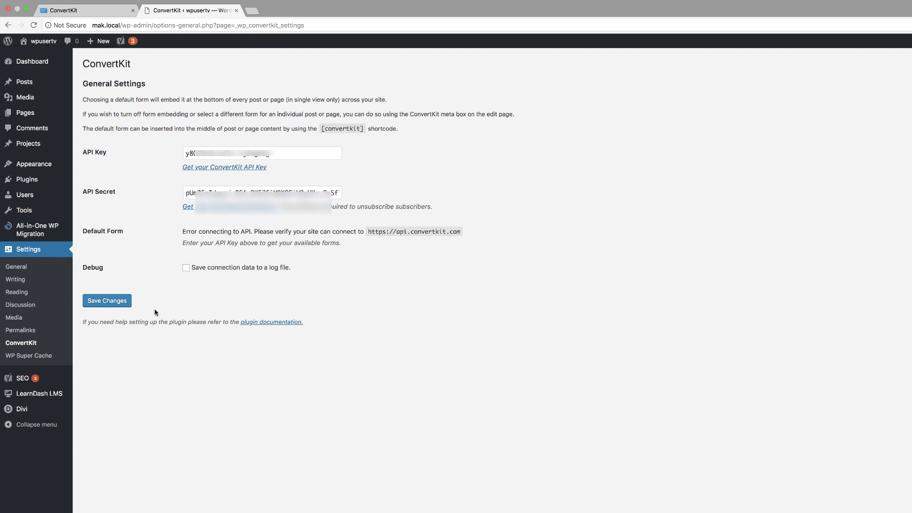
pyautogui.click(115, 304)
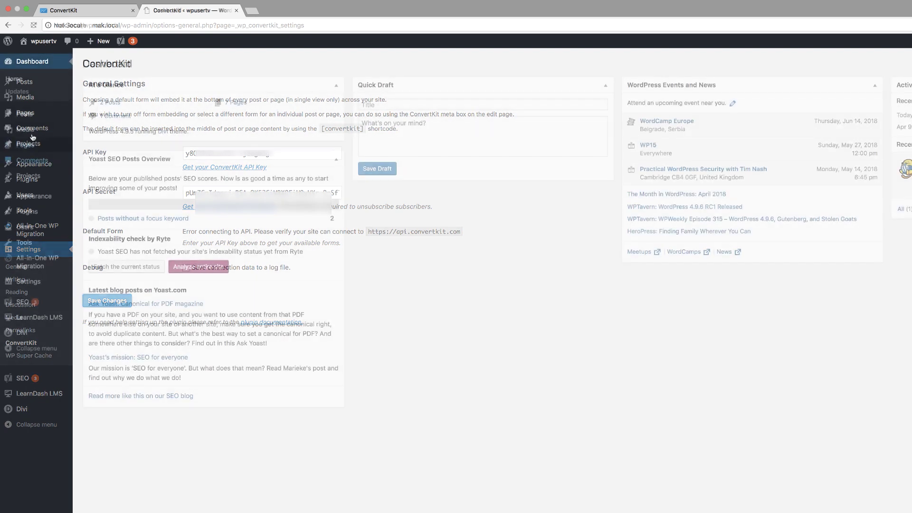
# Step: Create a new post titled 'CK Two' and paste four placeholder paragraphs into its body
pyautogui.moveTo(66, 114)
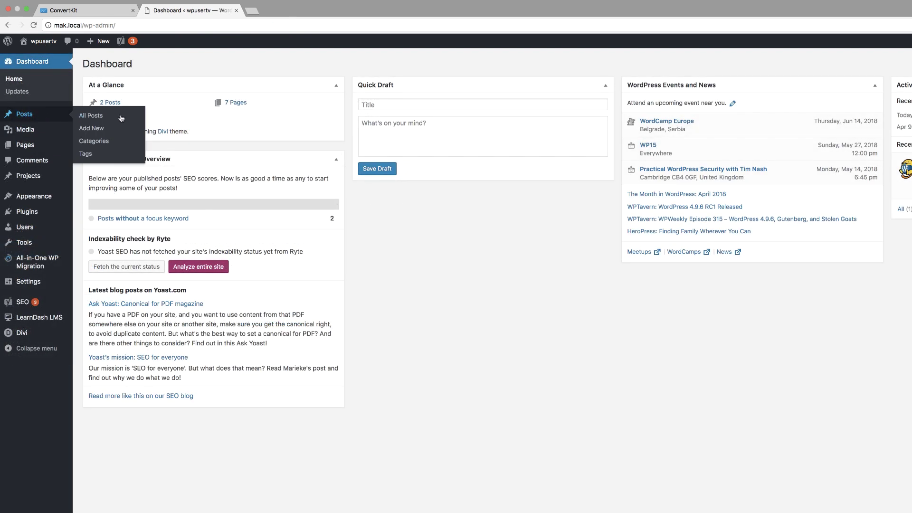
pyautogui.click(101, 132)
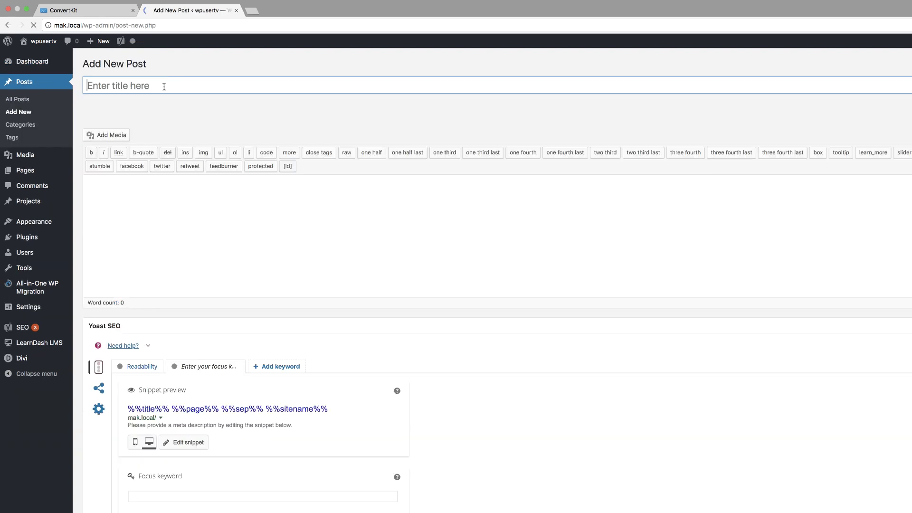
pyautogui.write('CK Two')
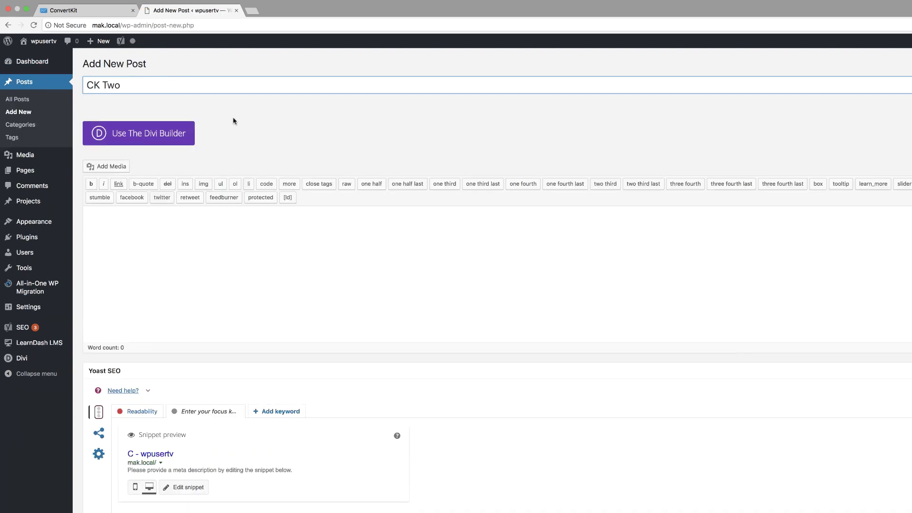
pyautogui.click(313, 246)
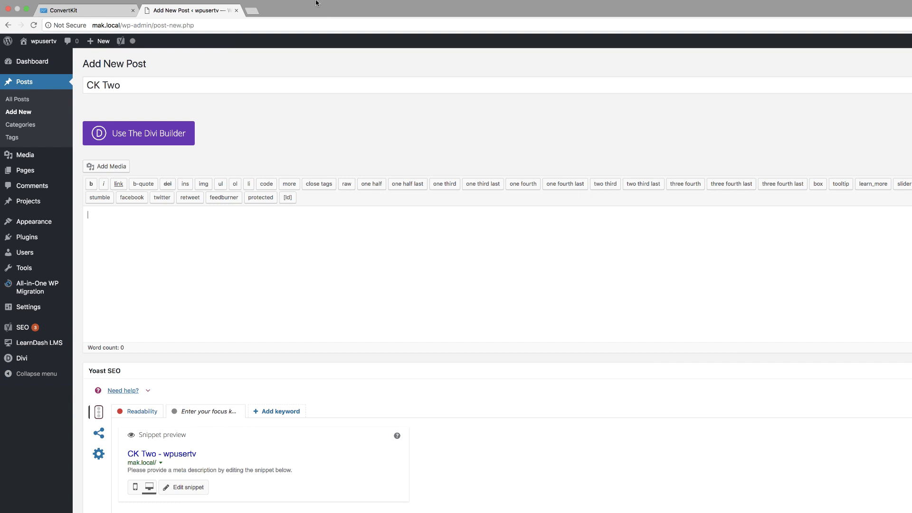
pyautogui.write('Donec nec justo eget felis facilisis fermentum. Aliquam porttitor mauris sit amet orci. Aenean dignissim pellentesque felis.  Morbi in sem quis dui placerat ornare. Pellentesque odio nisi, euismod in, pharetra a, ultricies in, diam. Sed arcu. Cras consequat.  Praesent dapibus, neque id cursus faucibus, tortor neque egestas auguae, eu vulputate magna eros eu erat. Aliquam erat volutpat. Nam dui mi, tincidunt quis, accumsan porttitor, facilisis luctus, metus.  Phasellus ultrices nulla quis nibh. Quisque a lectus. Donec consectetuer ligula vulputate sem tristique cursus. Nam nulla quam, gravida non, commodo a, sodales sit amet, nisi.')
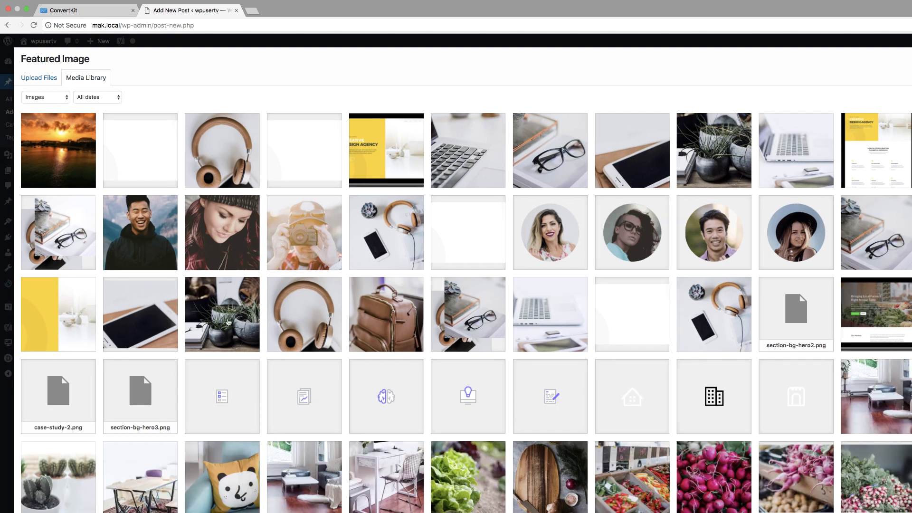
# Step: Set the plant-pots image as the featured image and move the ConvertKit box higher
pyautogui.click(216, 322)
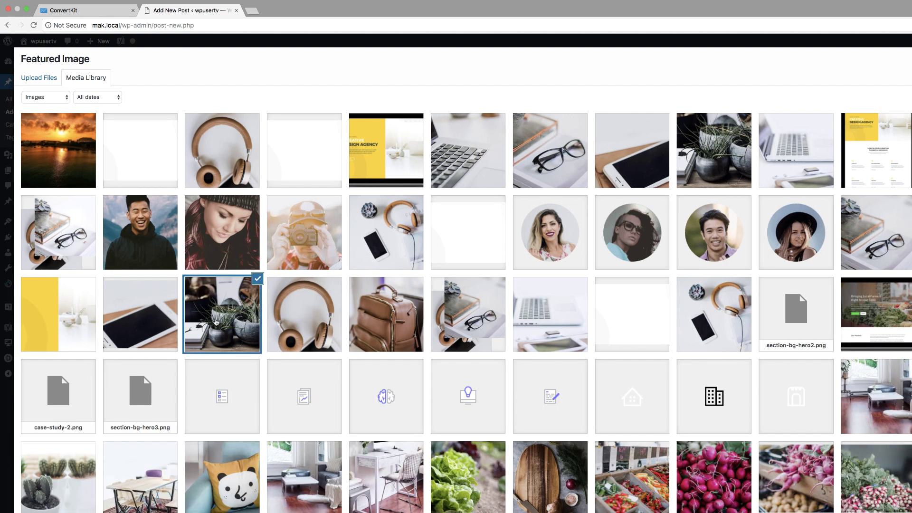
pyautogui.click(893, 503)
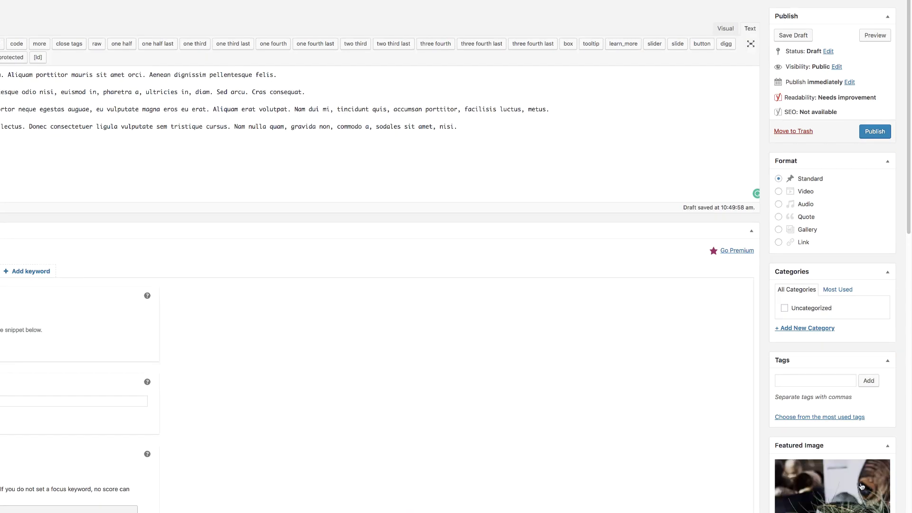
pyautogui.scroll(-15, 709, 327)
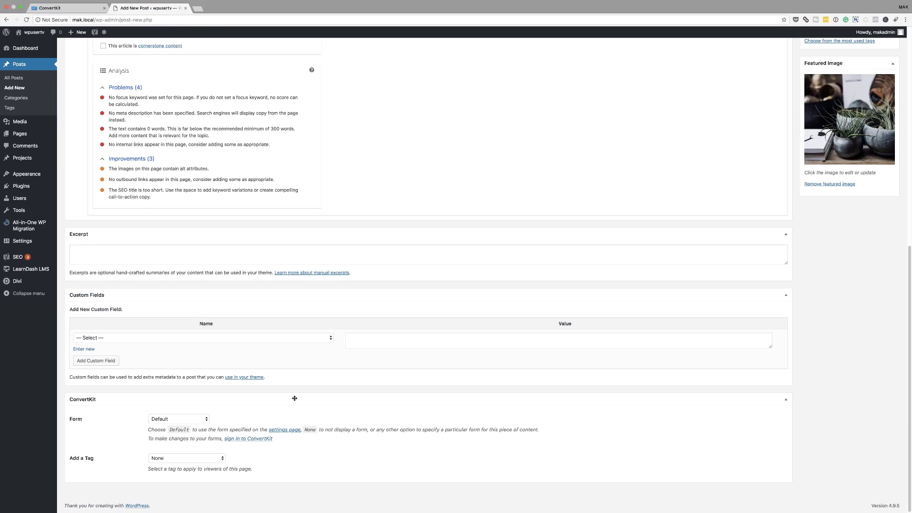
pyautogui.moveTo(298, 399); pyautogui.dragTo(309, 41)
pyautogui.scroll(5, 419, 382)
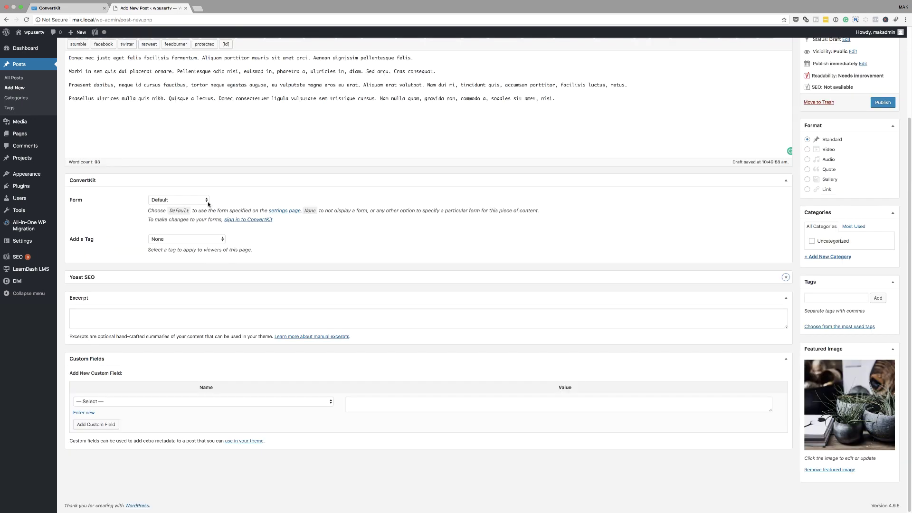
# Step: Choose CK ONE as the post's ConvertKit form and apply the 'Photoshop for Web designers' tag
pyautogui.click(204, 201)
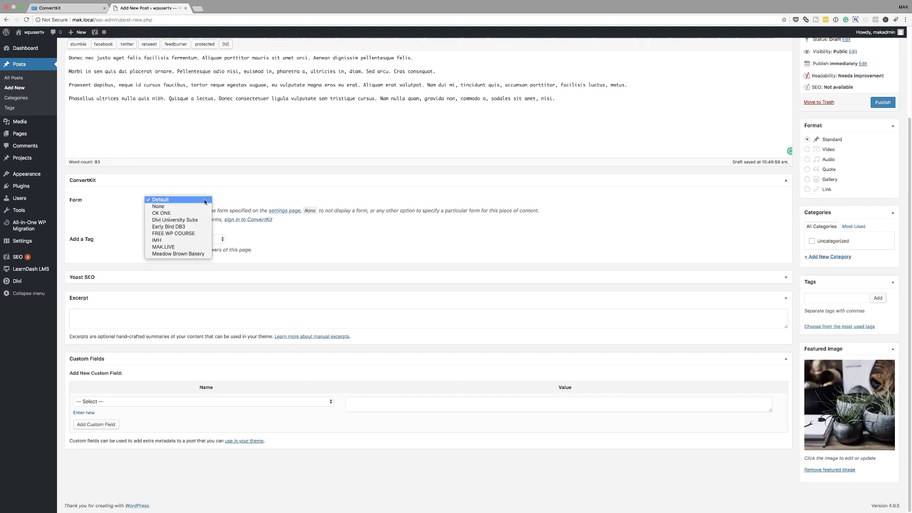
pyautogui.click(190, 214)
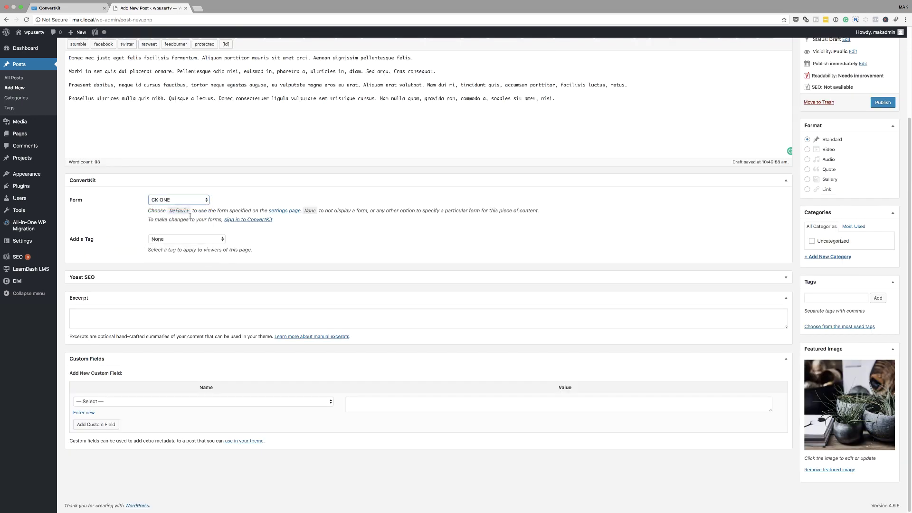
pyautogui.click(178, 242)
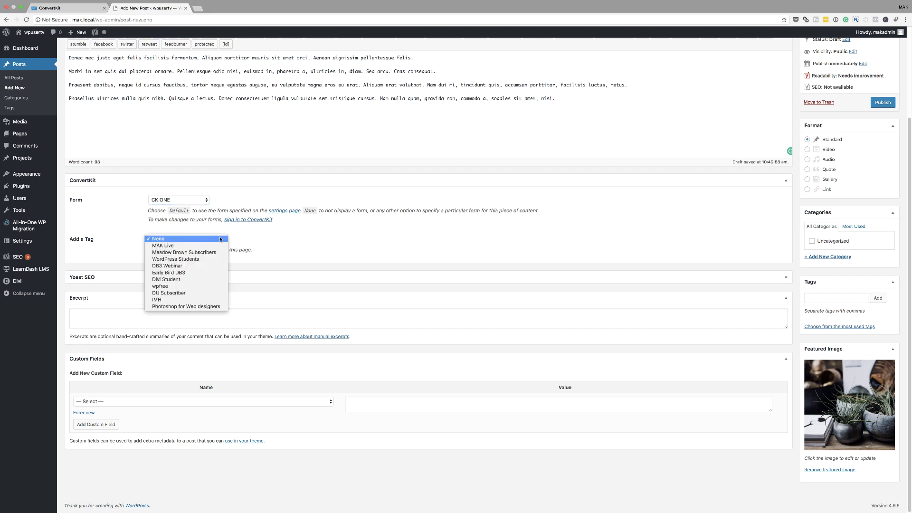
pyautogui.click(203, 306)
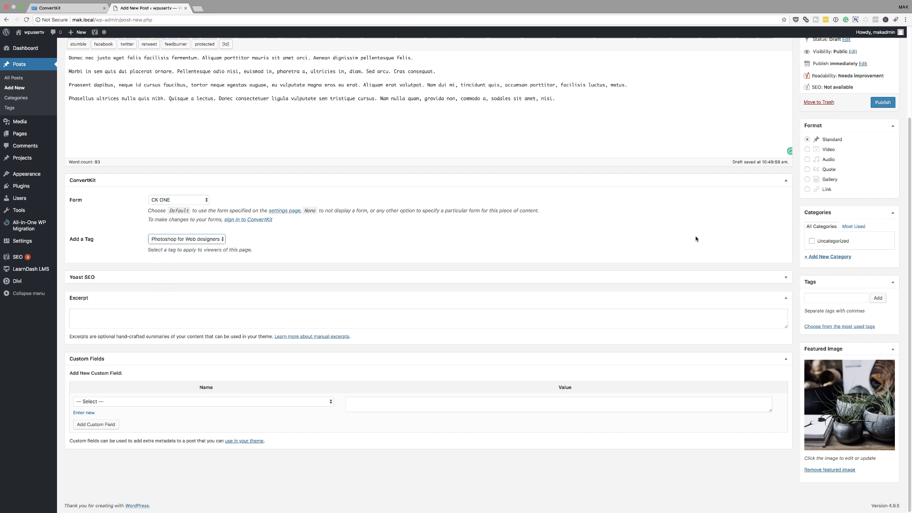
pyautogui.scroll(5, 696, 239)
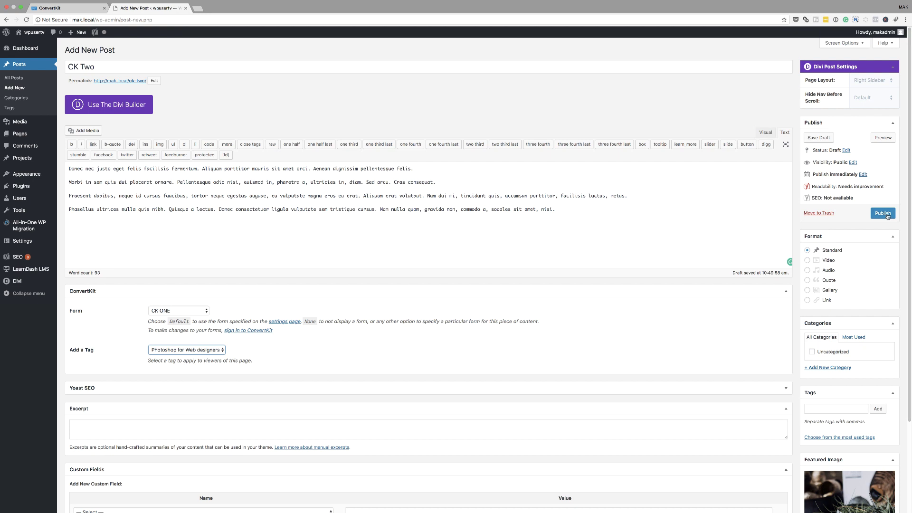
# Step: Publish CK Two and view its live page down to the 'Join the newsletter' form
pyautogui.click(883, 213)
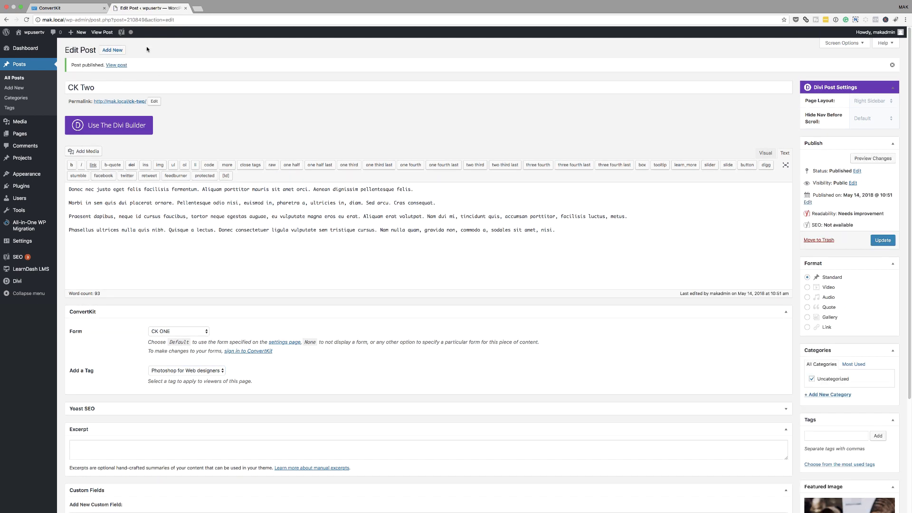
pyautogui.click(118, 67)
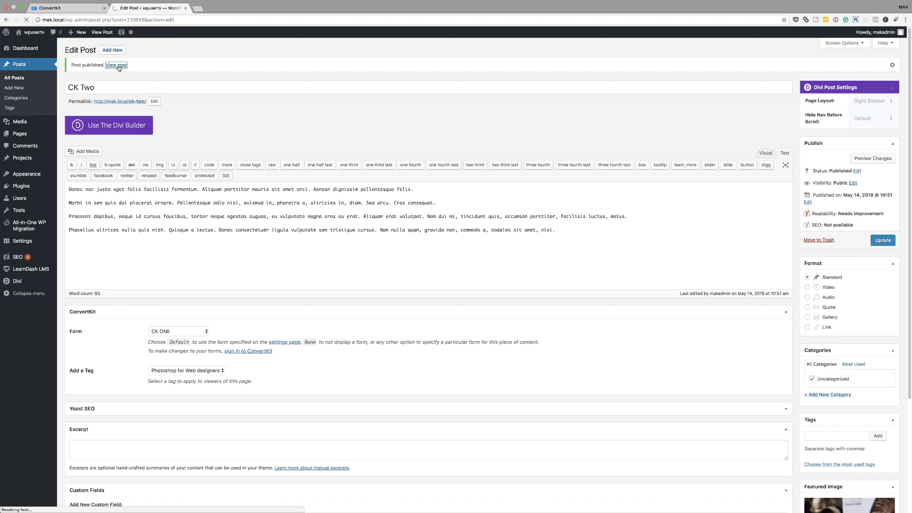
pyautogui.scroll(-5, 210, 203)
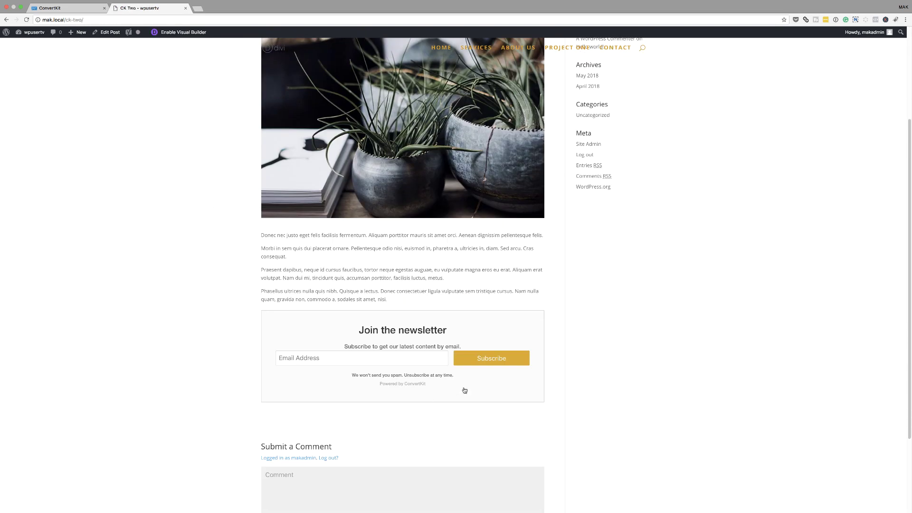
pyautogui.press('super+bracketleft')
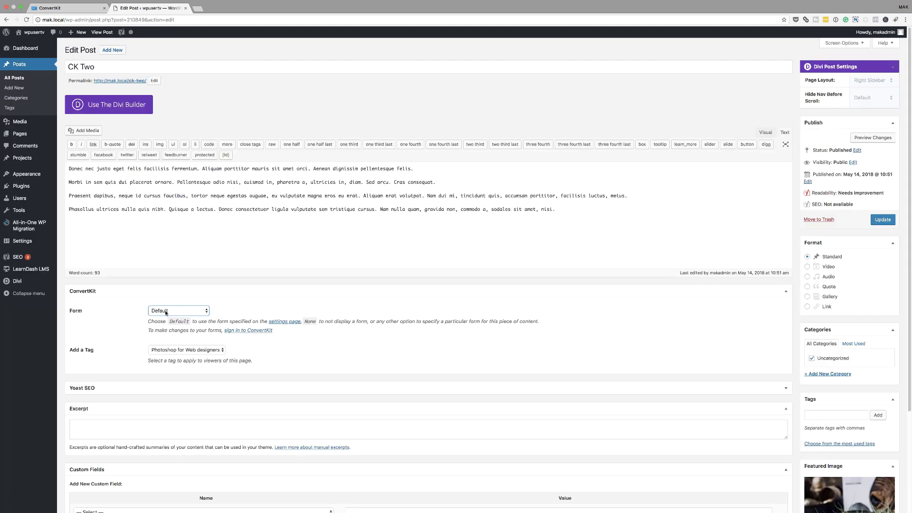
pyautogui.click(188, 312)
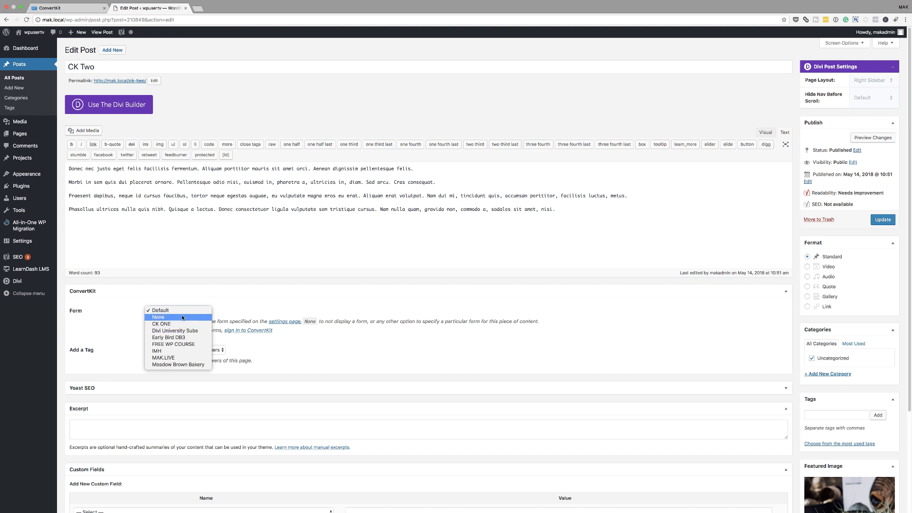
pyautogui.click(107, 331)
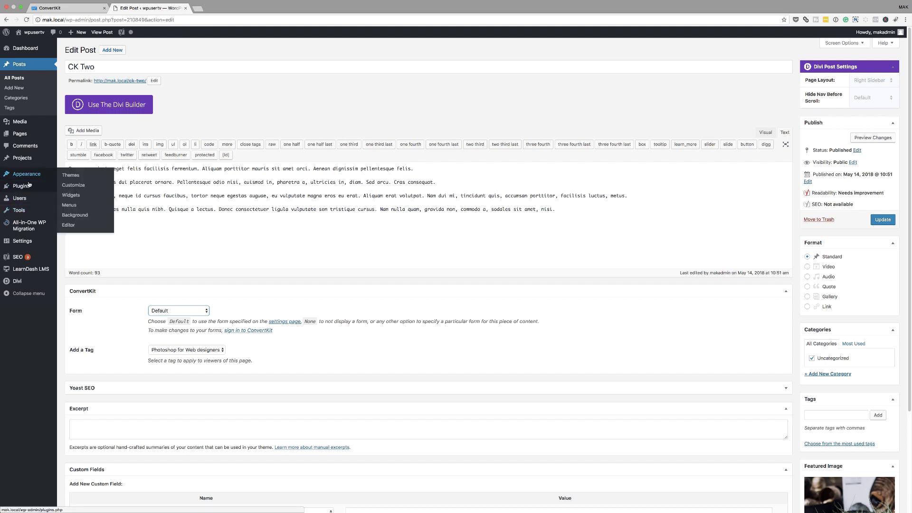
# Step: From Installed Plugins, set the ConvertKit Default Form to CK ONE and save
pyautogui.moveTo(23, 188)
pyautogui.click(80, 188)
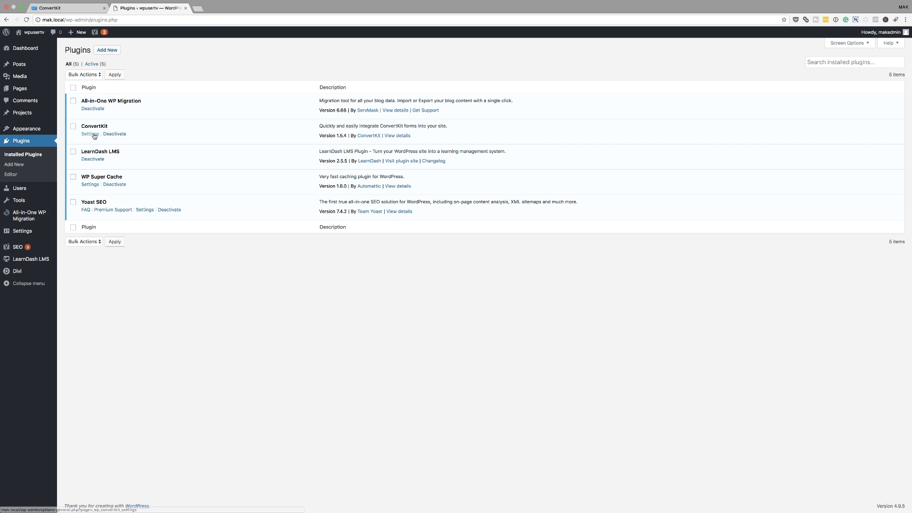
pyautogui.click(94, 134)
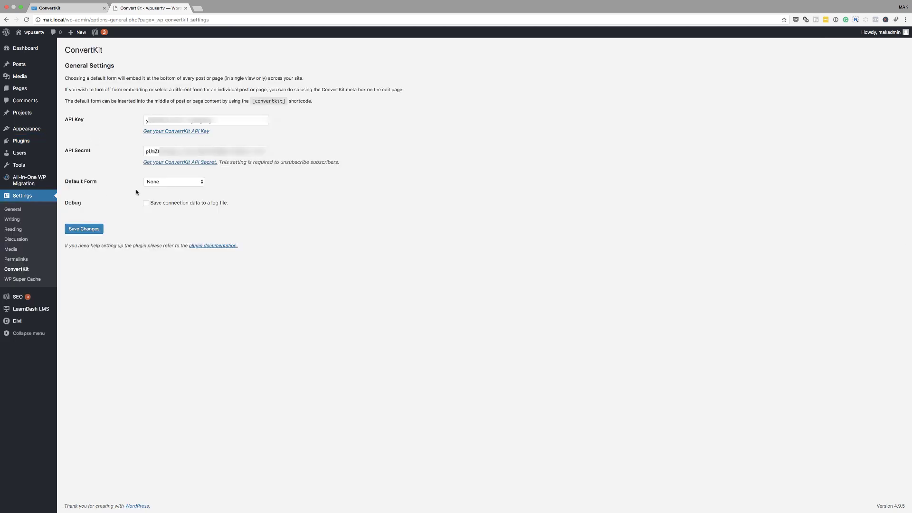
pyautogui.click(184, 184)
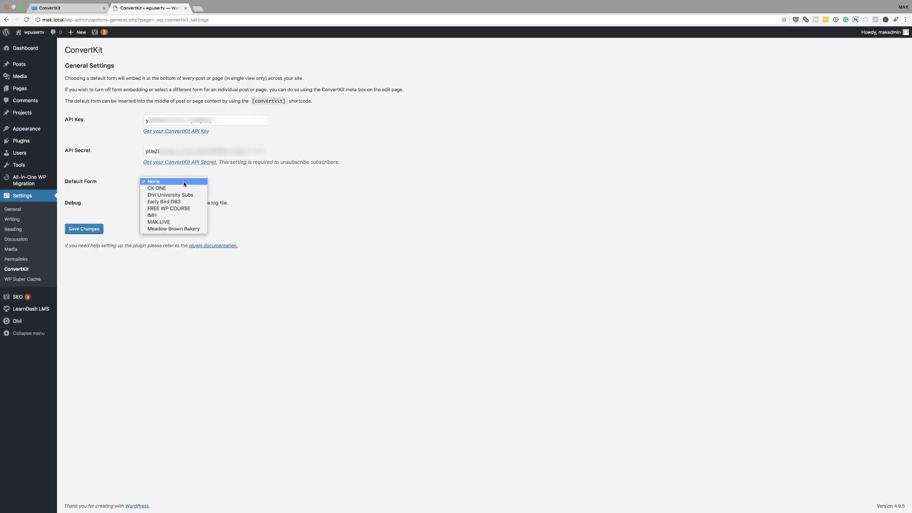
pyautogui.click(182, 189)
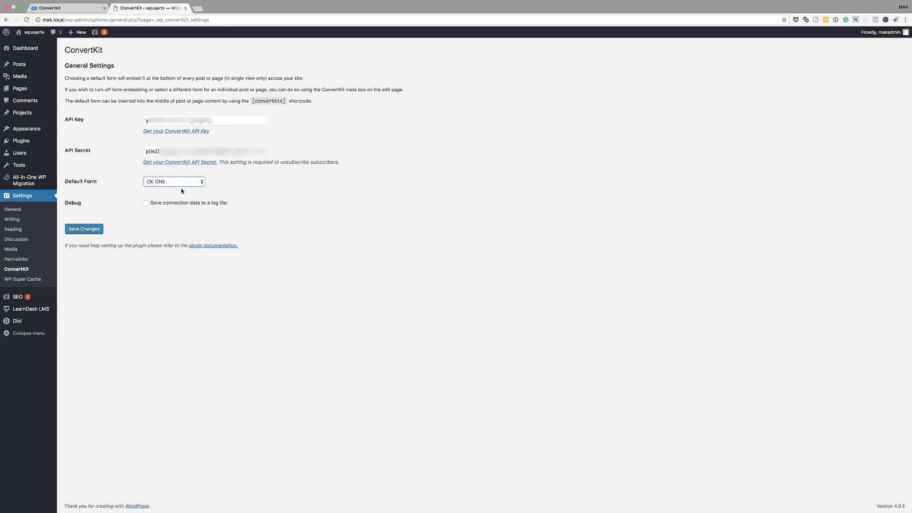
pyautogui.click(90, 230)
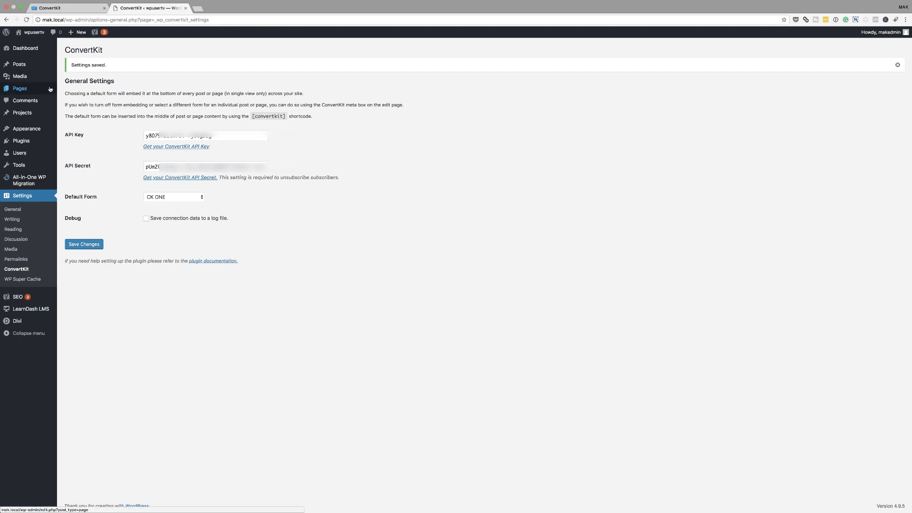
pyautogui.moveTo(48, 93)
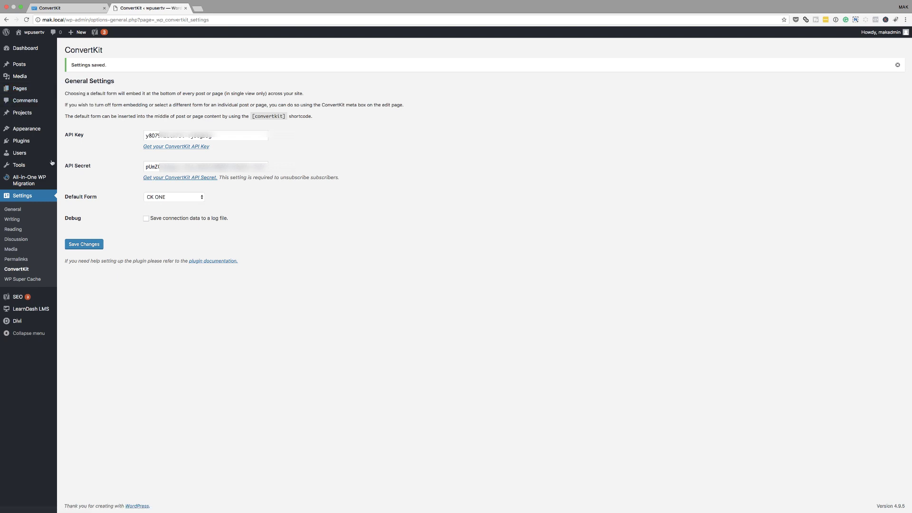
pyautogui.moveTo(21, 126)
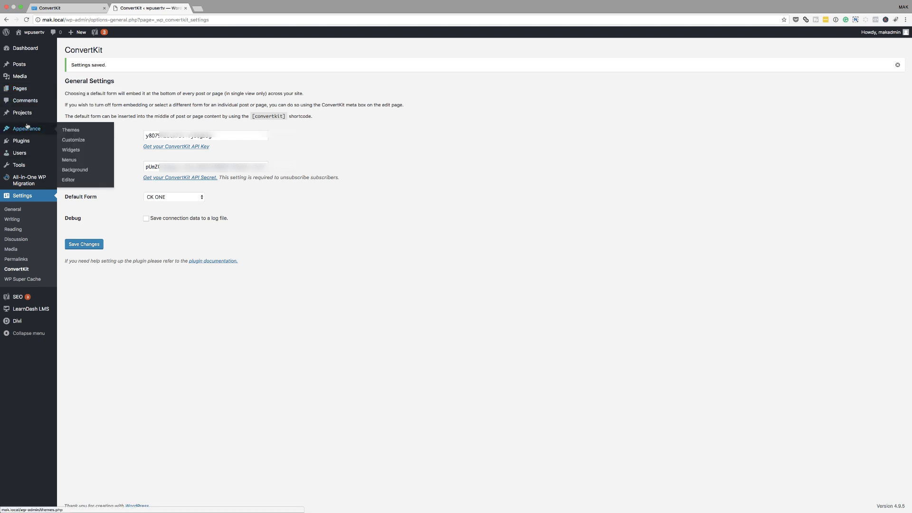
# Step: Edit CK Two from All Posts and check its Form dropdown still shows CK ONE
pyautogui.moveTo(46, 66)
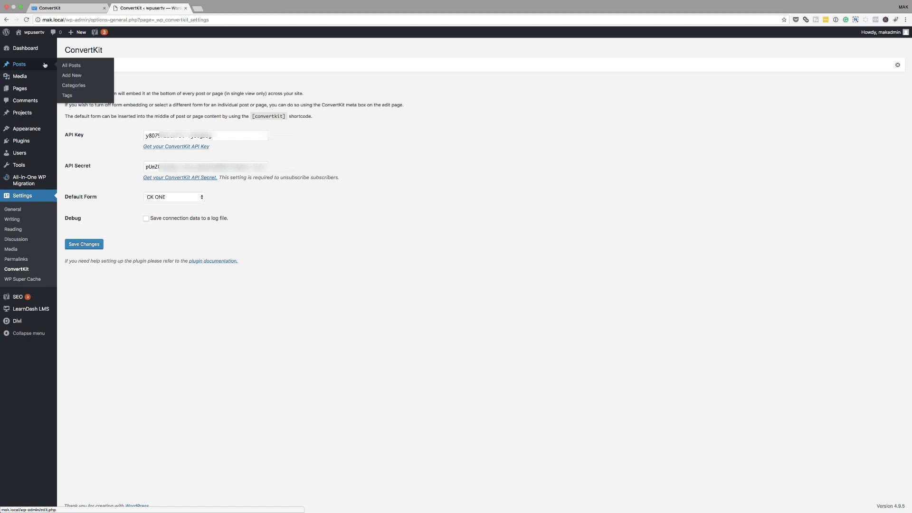
pyautogui.click(77, 66)
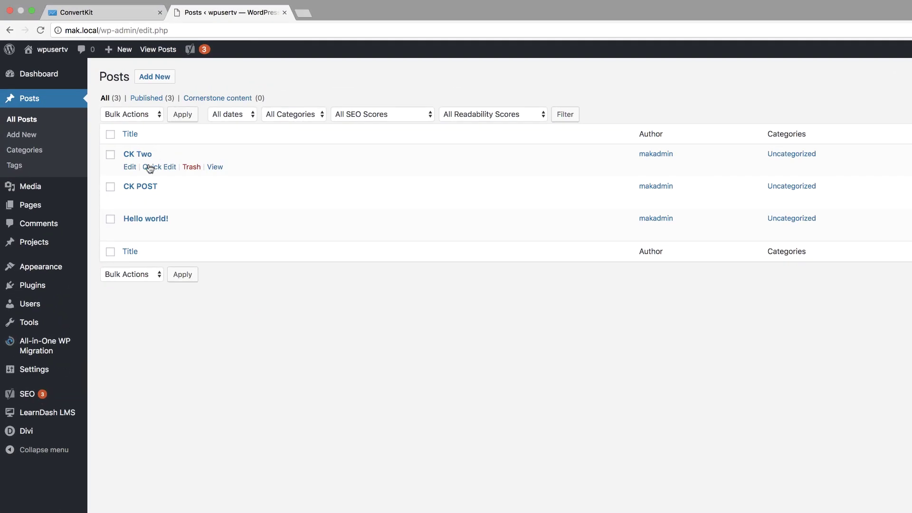
pyautogui.click(130, 169)
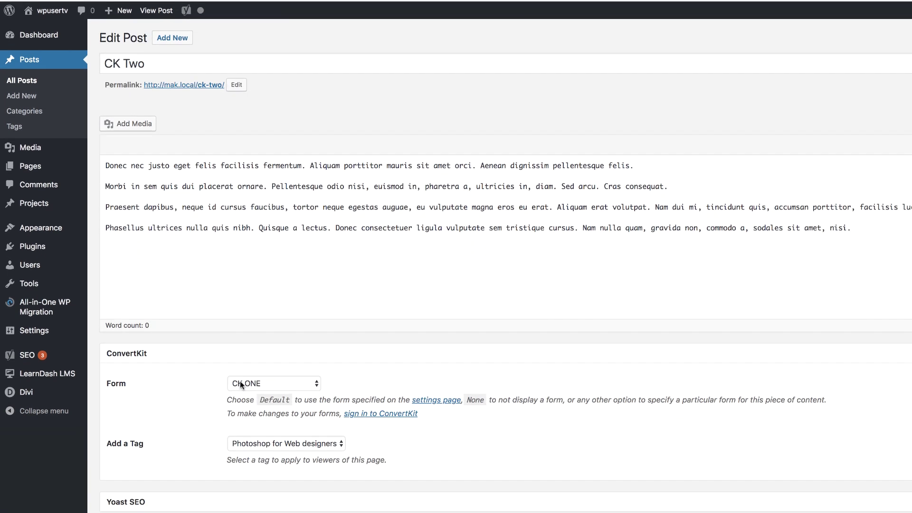
pyautogui.scroll(-10, 312, 167)
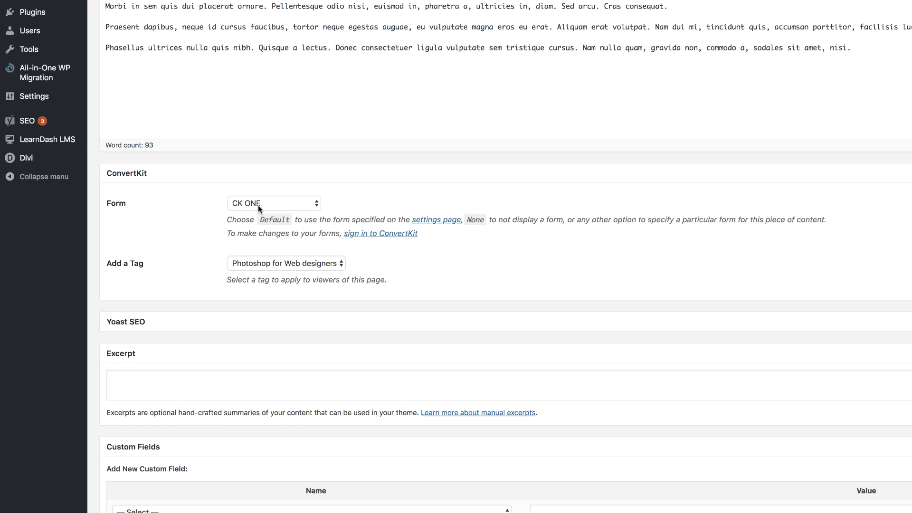
pyautogui.click(299, 205)
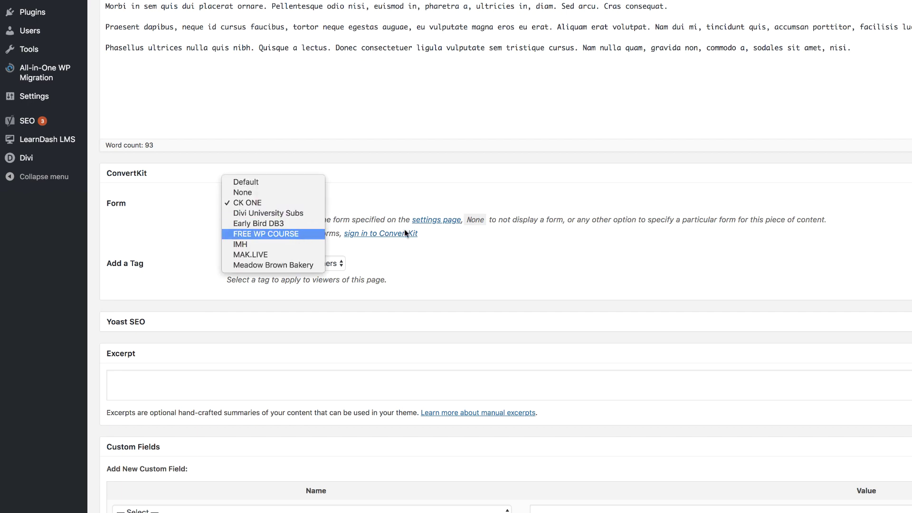
pyautogui.click(475, 245)
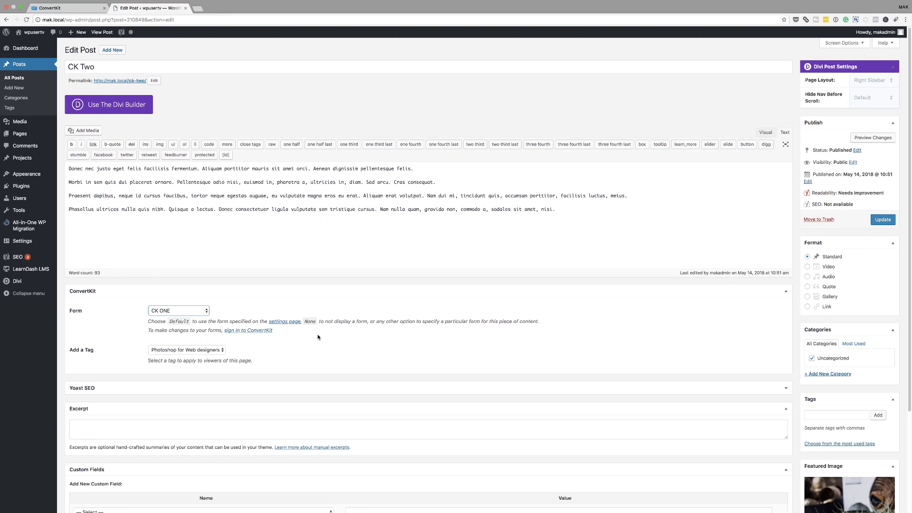
pyautogui.click(75, 10)
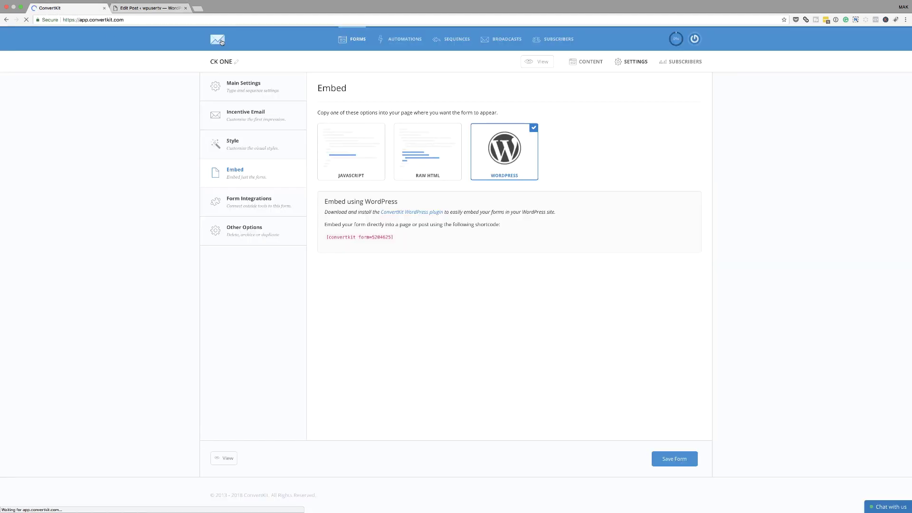
pyautogui.scroll(-3, 272, 364)
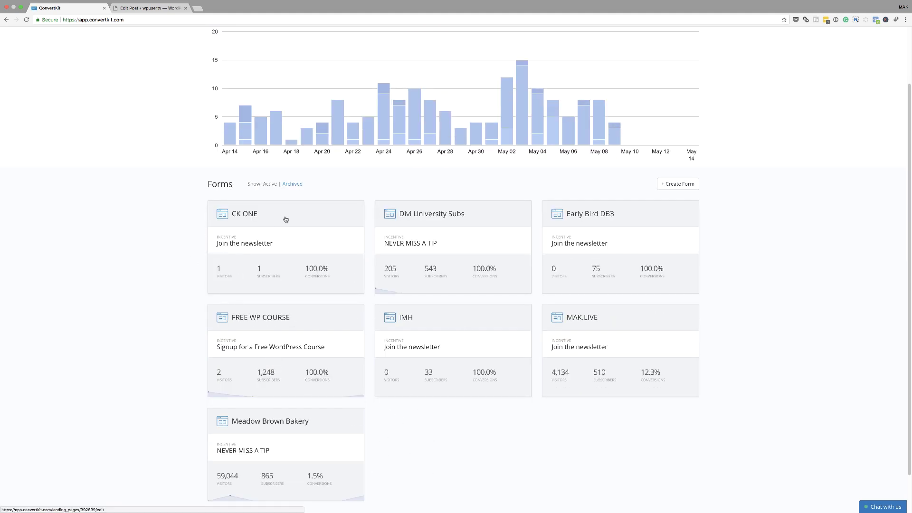
pyautogui.click(142, 9)
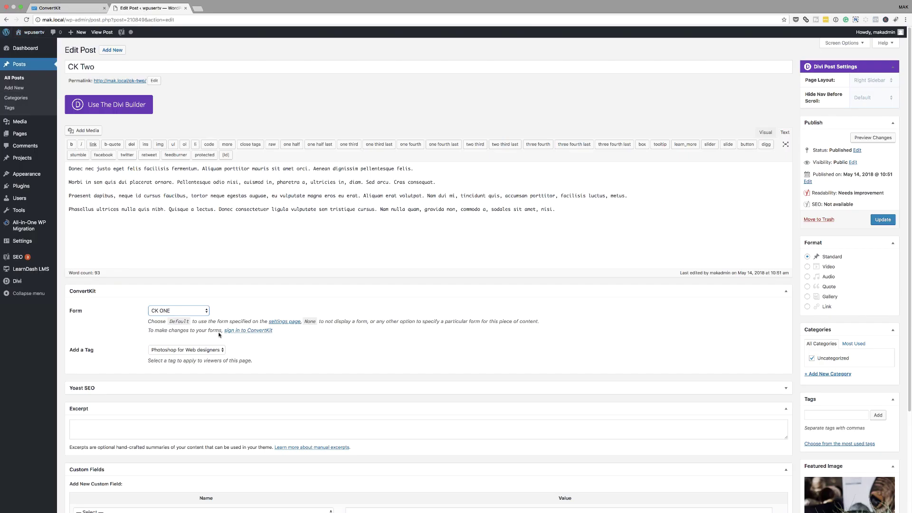
pyautogui.click(192, 312)
pyautogui.click(253, 304)
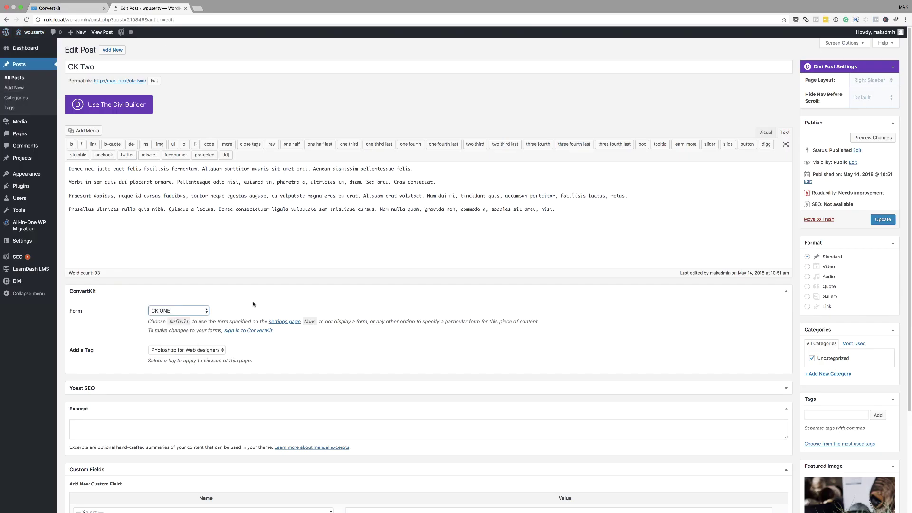